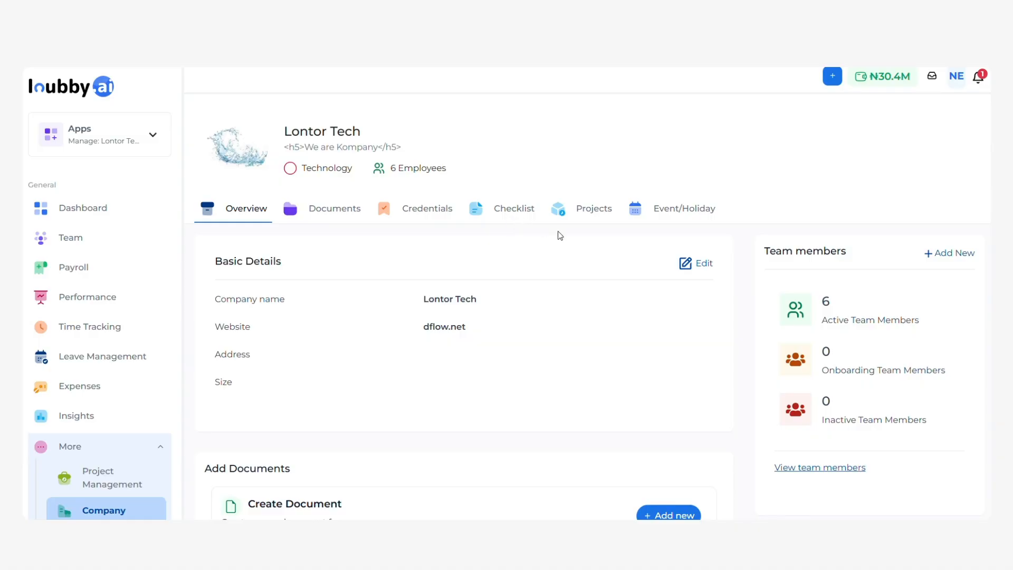
- Open the company's Event/Holiday calendar, view September 2025, and return to August 2025
click(691, 218)
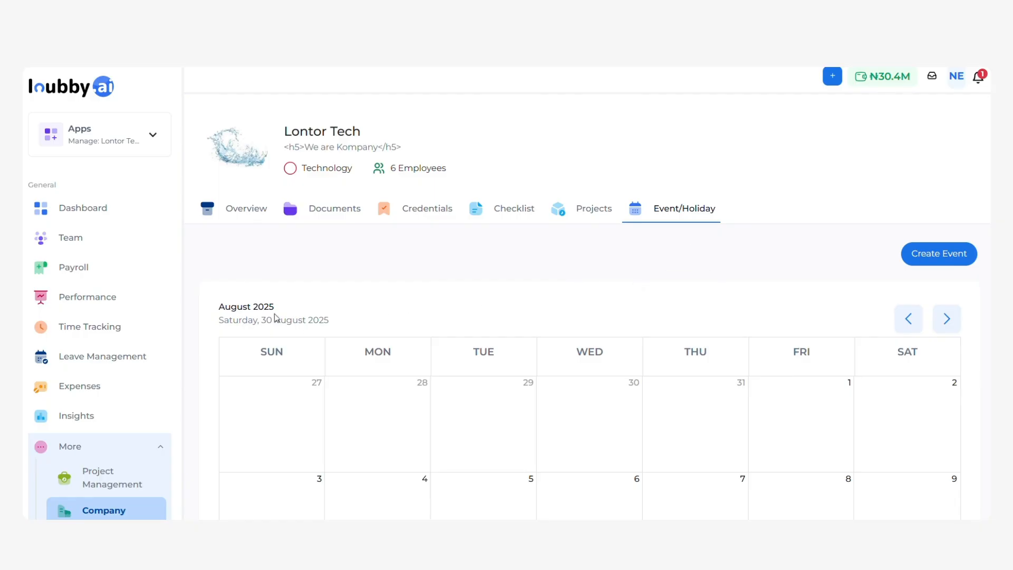
scroll(426, 287, down, 1)
scroll(427, 287, up, 1)
click(951, 323)
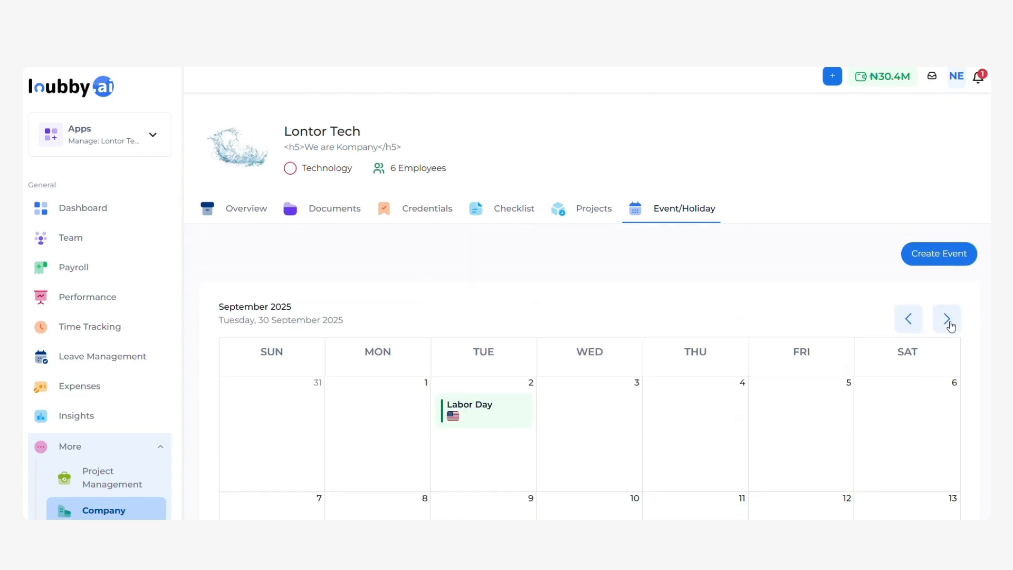
click(914, 331)
- Turn off approval for the Children's Day holiday in the Nigeria holiday list
scroll(686, 363, down, 15)
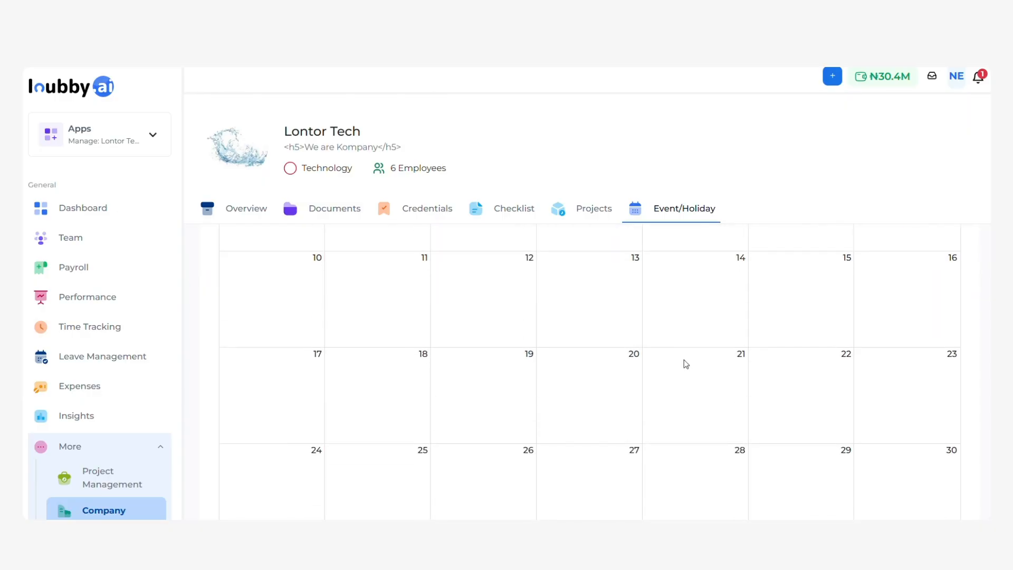
scroll(686, 363, up, 4)
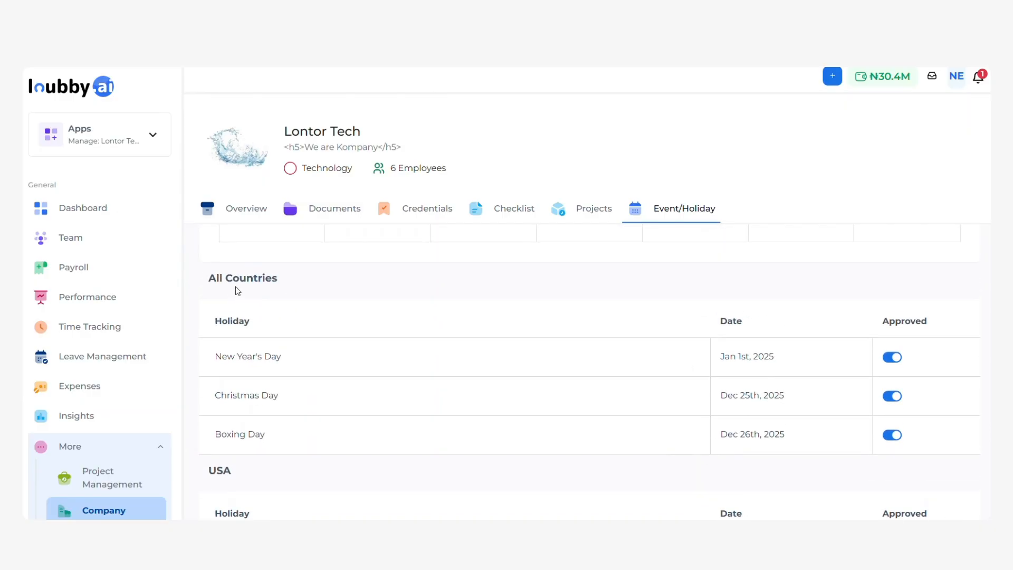
scroll(311, 287, up, 1)
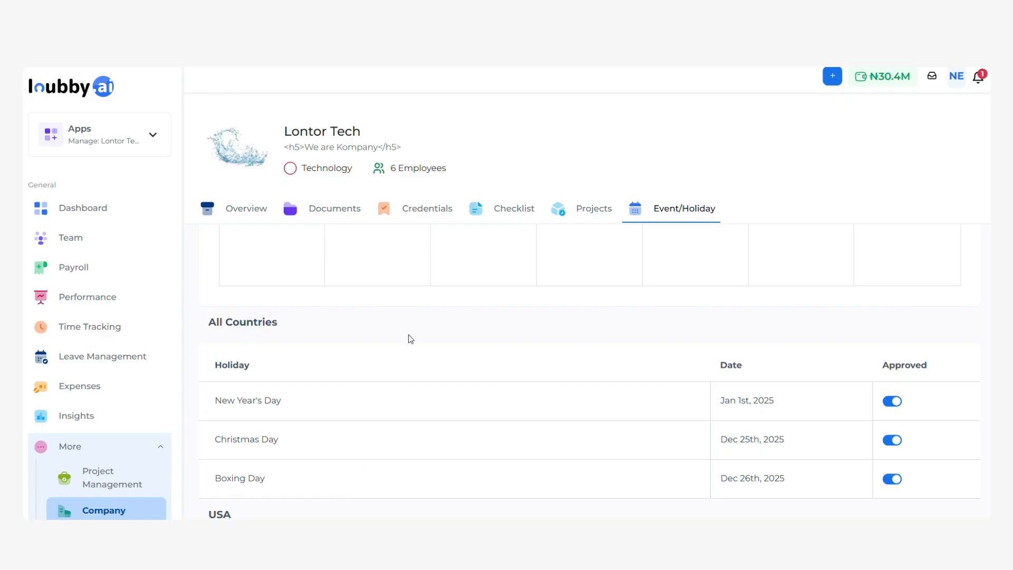
scroll(410, 337, down, 5)
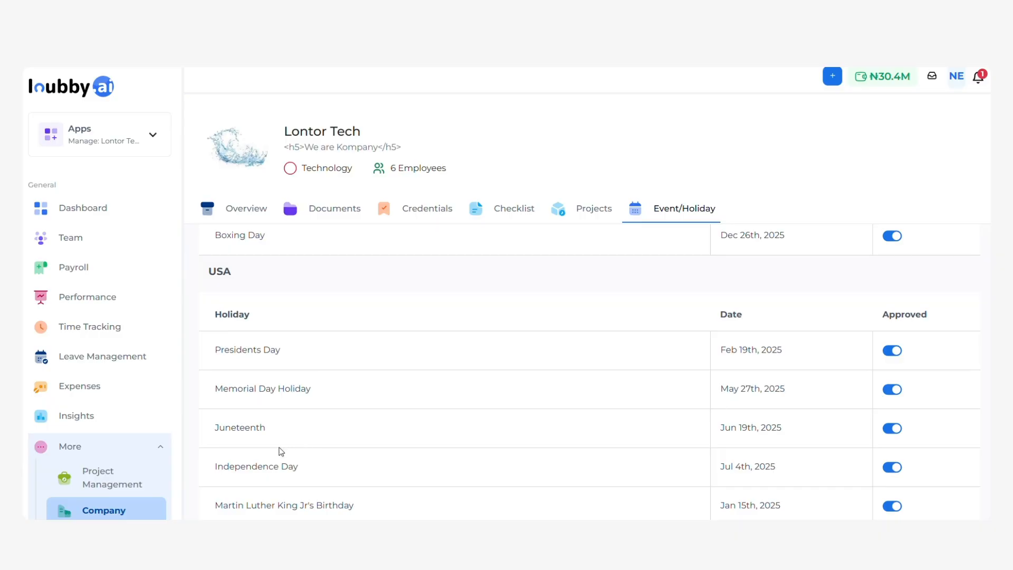
scroll(334, 464, down, 6)
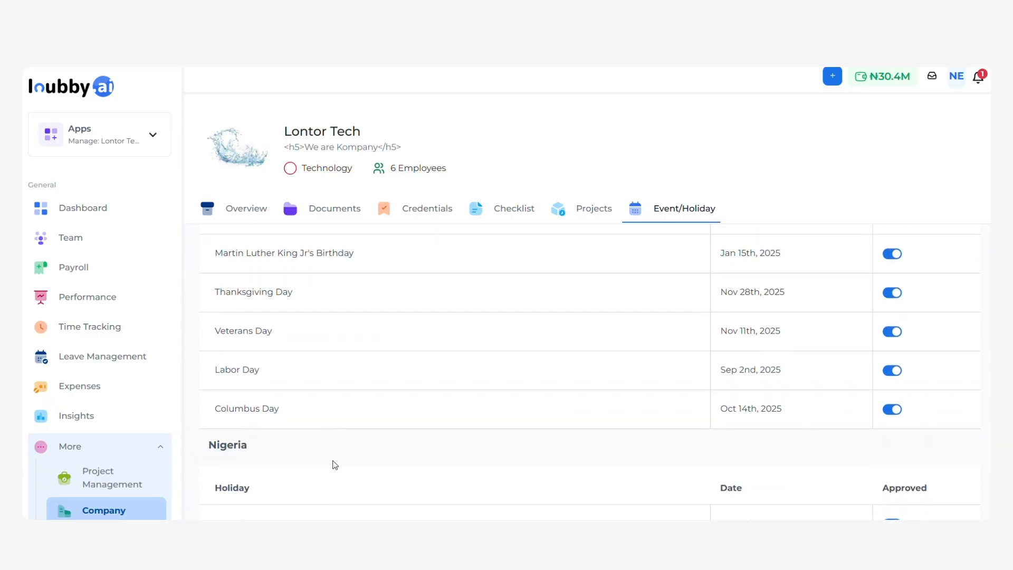
scroll(394, 394, down, 2)
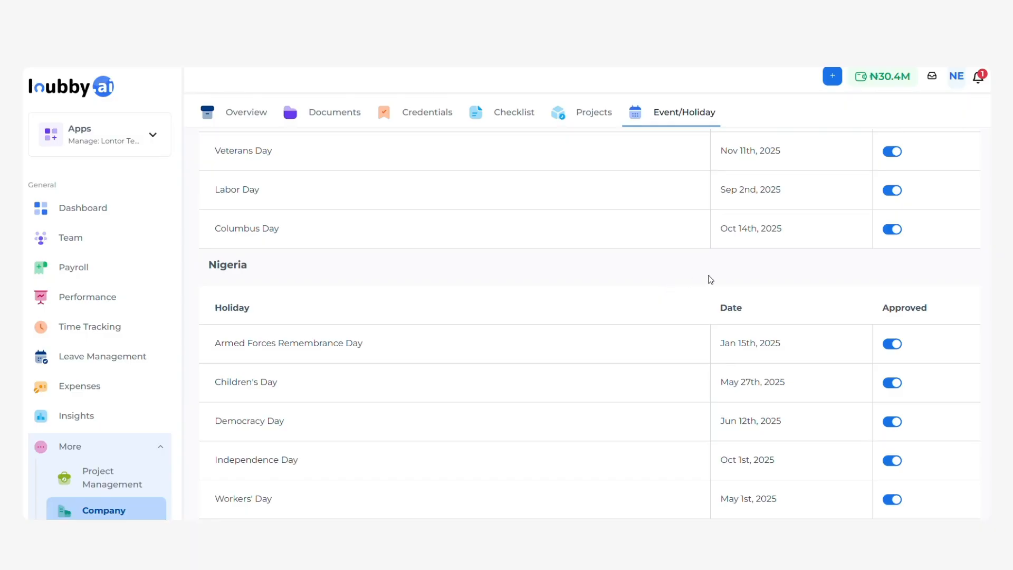
click(898, 388)
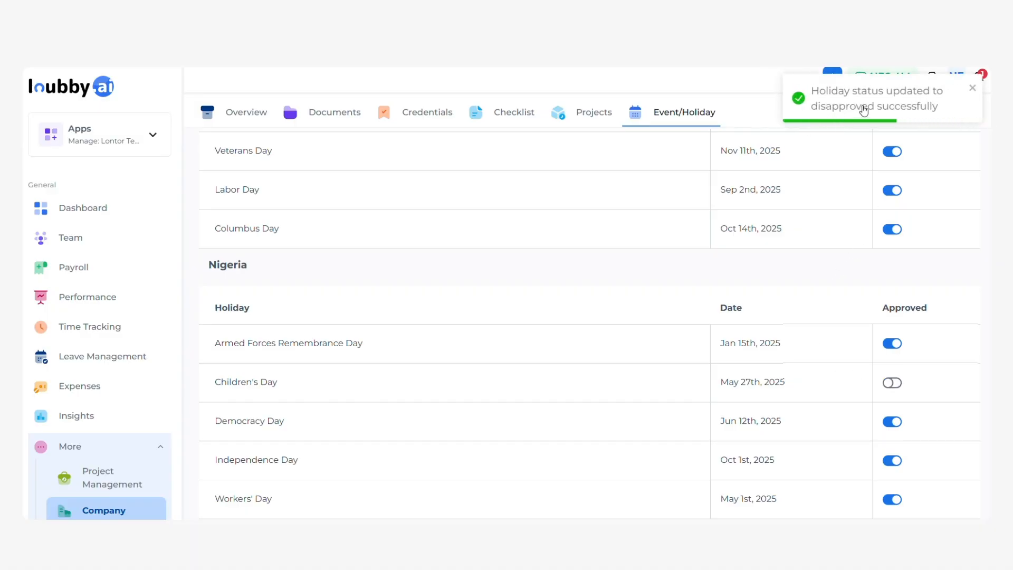
- Start a new calendar event named "Town hall" with the schedule set to oneTimeOnly
scroll(723, 288, up, 15)
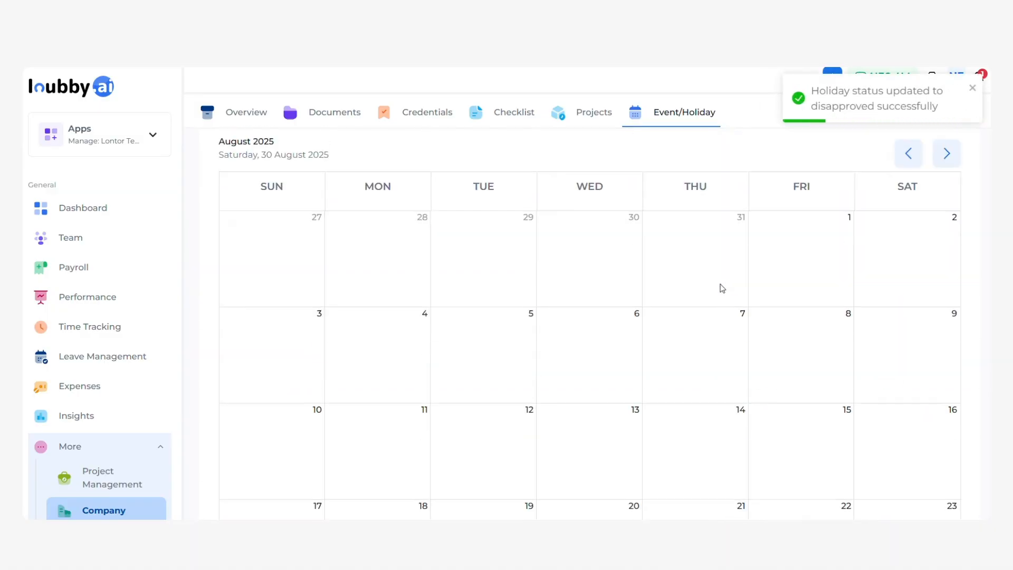
scroll(722, 287, down, 15)
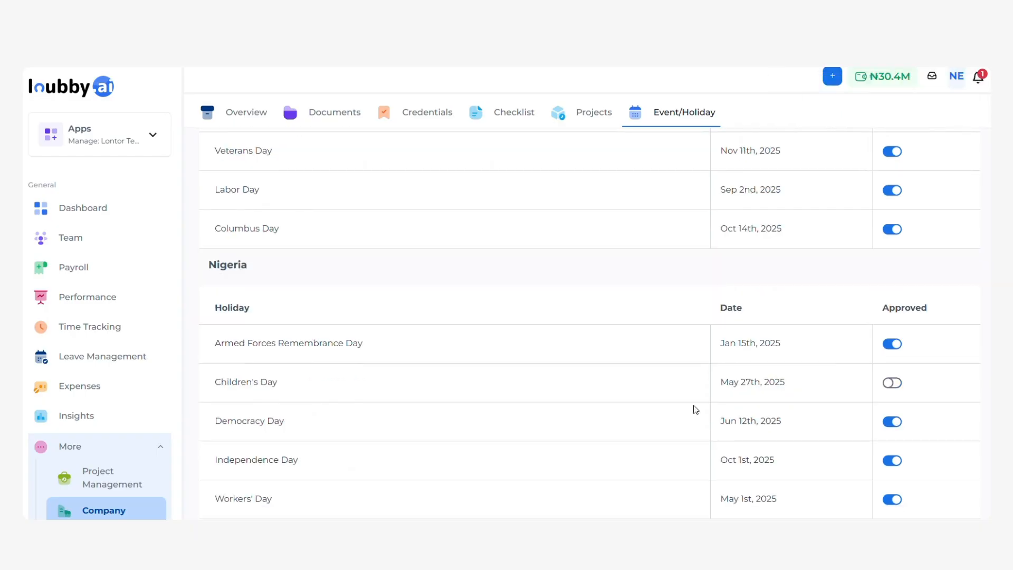
scroll(674, 453, up, 2)
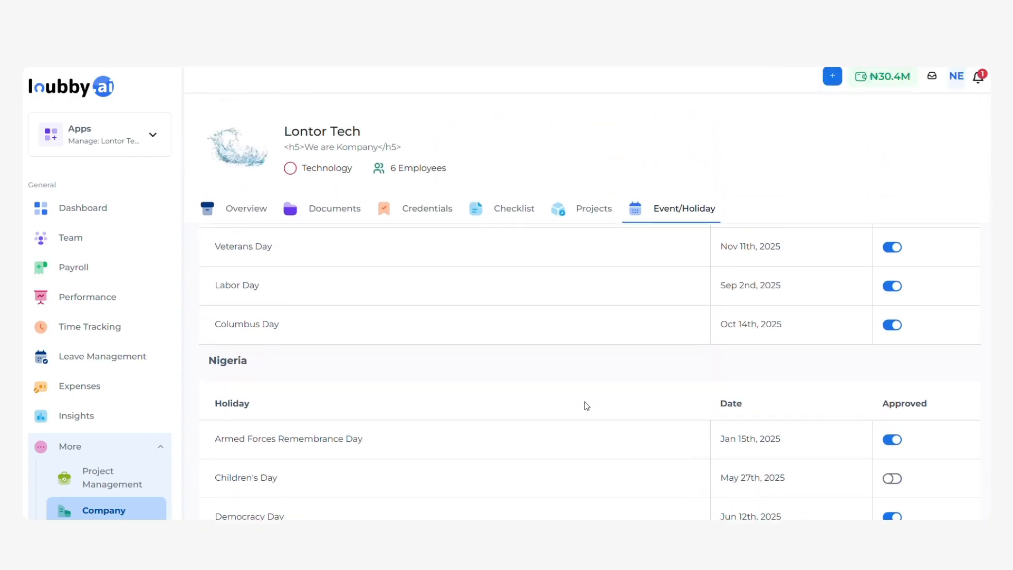
scroll(586, 406, up, 13)
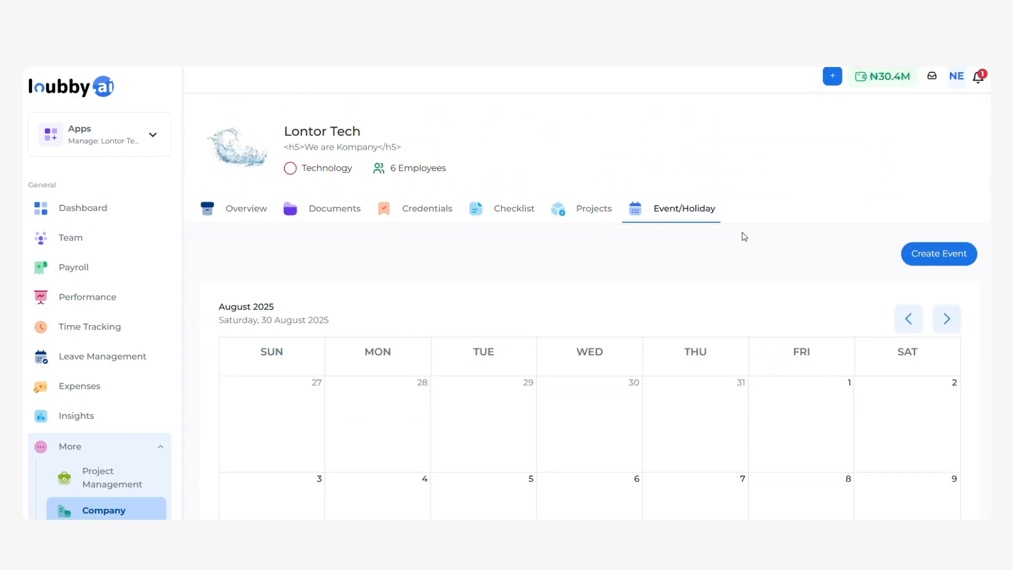
click(933, 261)
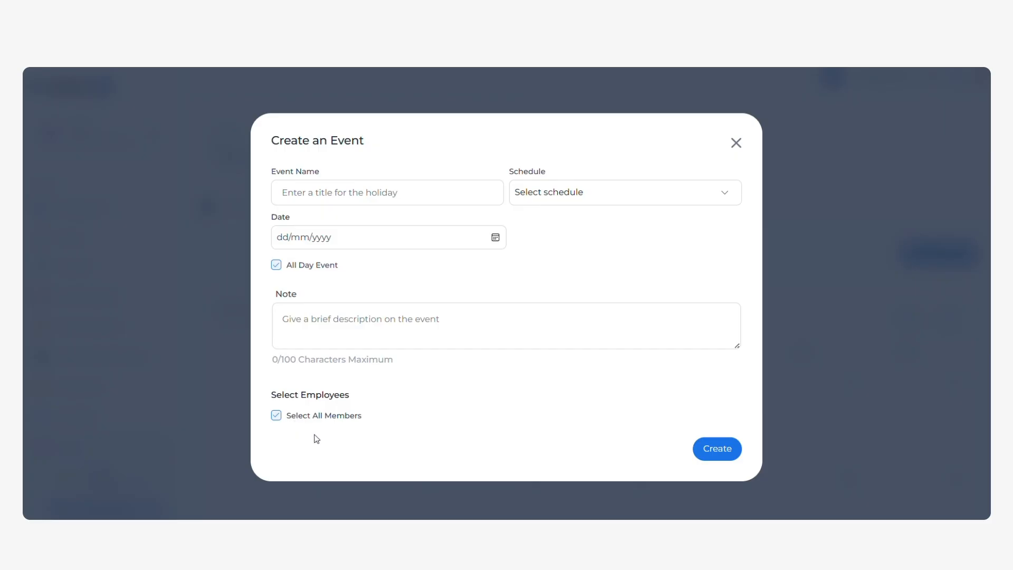
click(346, 194)
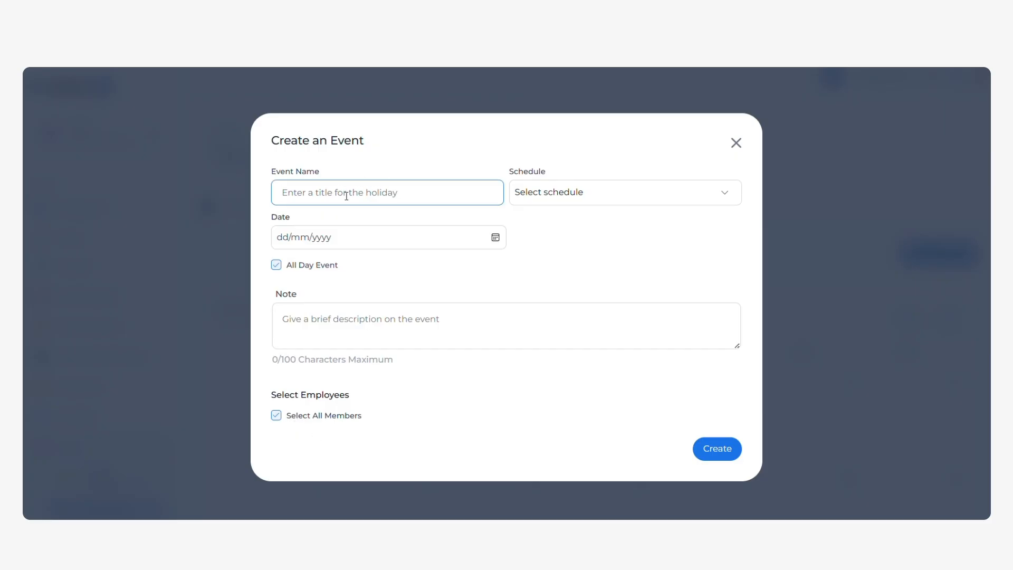
text(T)
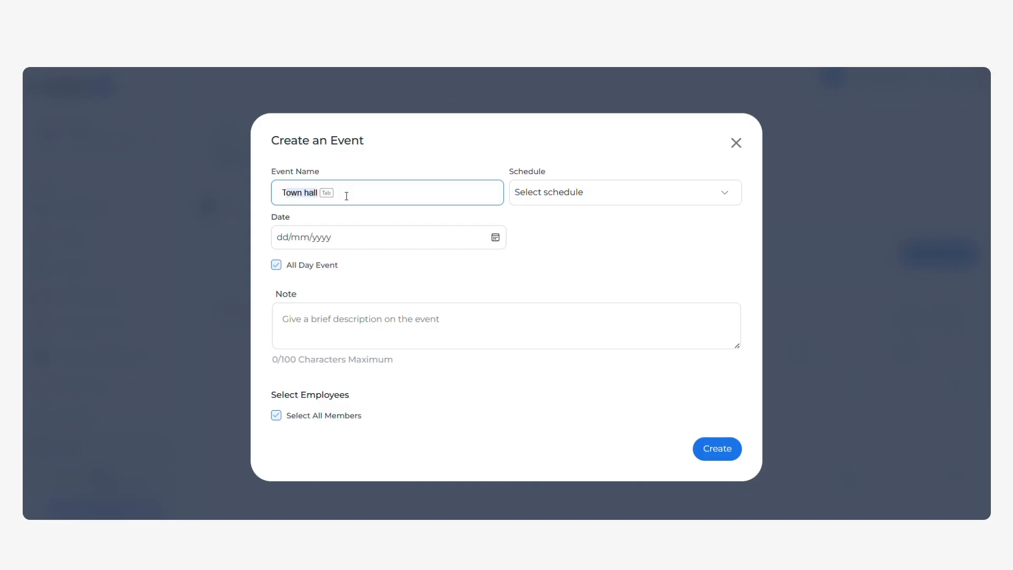
text(own)
key(Tab)
key(Tab)
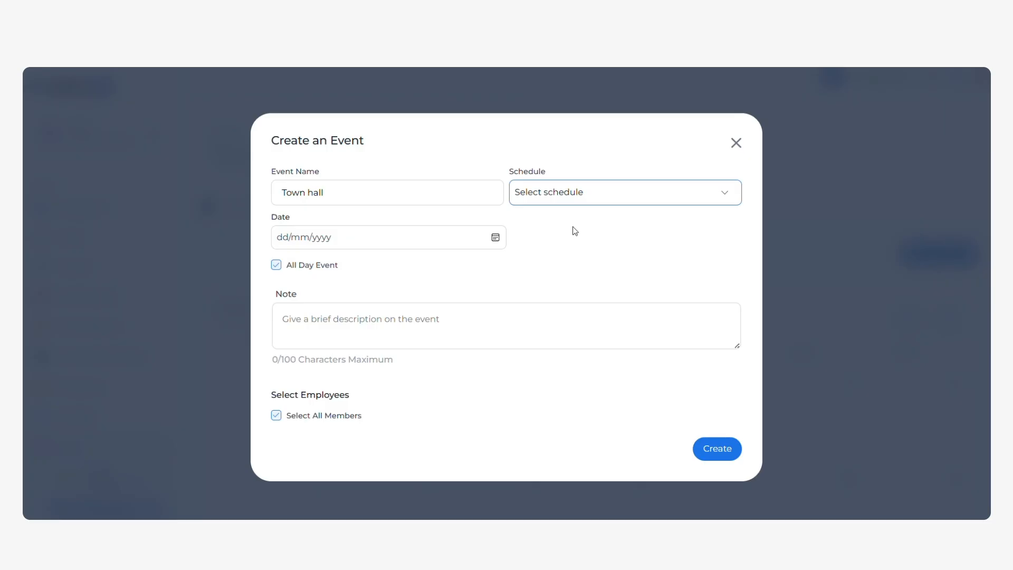
key(Down)
- Schedule the event for 01/09/2025 from 08:00 to 12:00 instead of all day
click(497, 239)
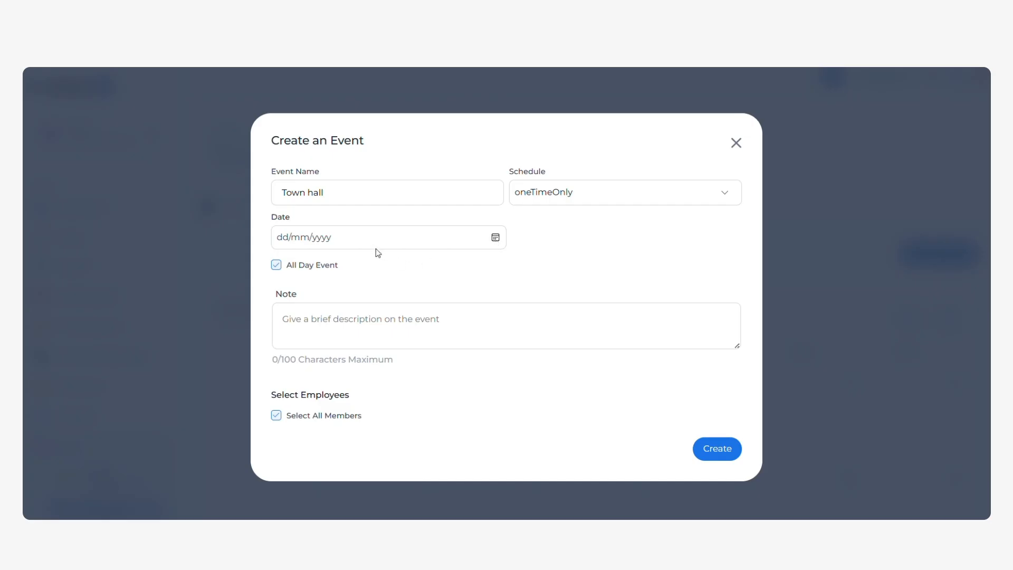
click(290, 396)
click(277, 265)
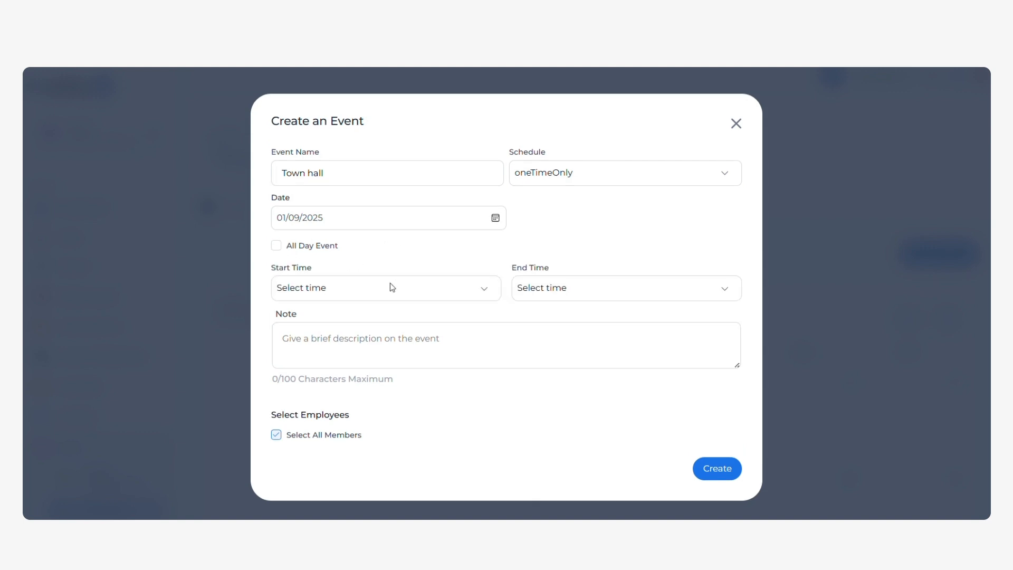
click(416, 290)
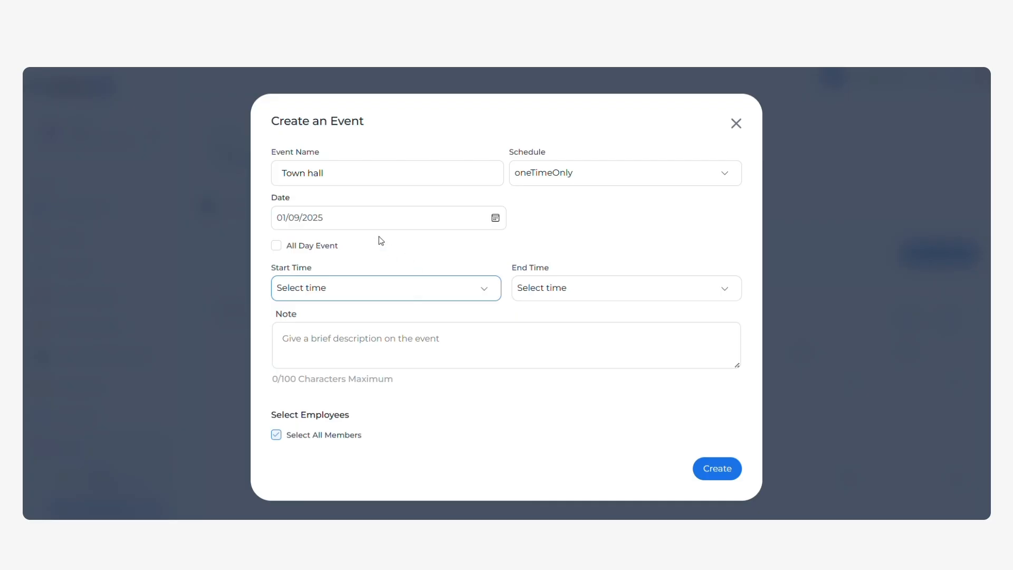
click(317, 231)
click(696, 293)
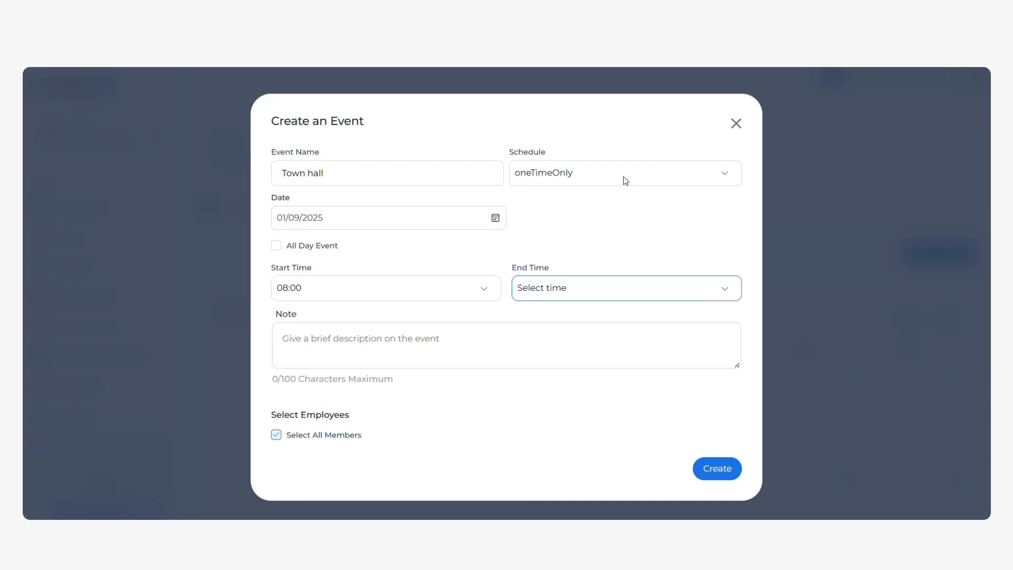
click(575, 202)
- Enter "This is a town hall meeting" as the event's note
click(320, 348)
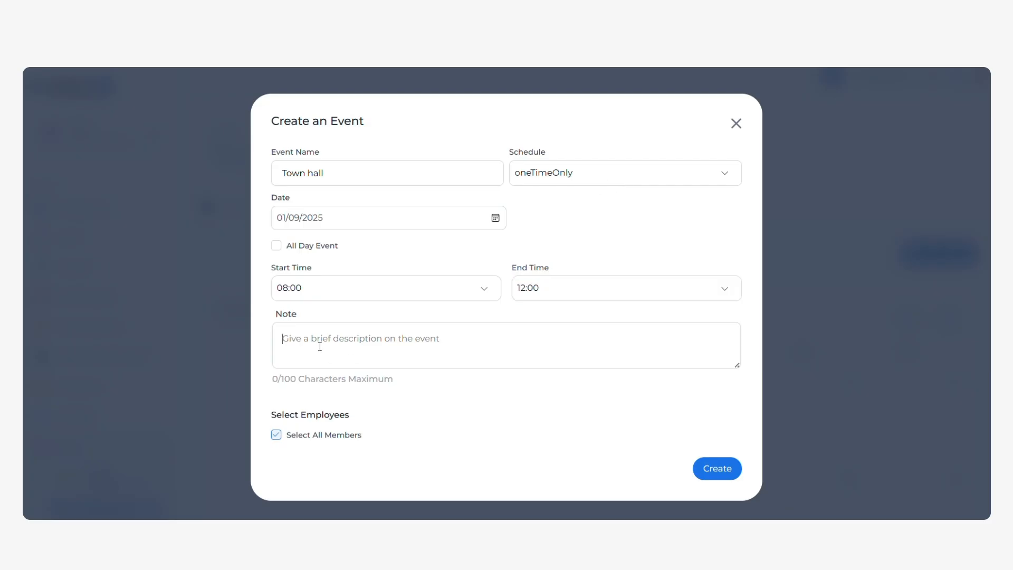
text(Th)
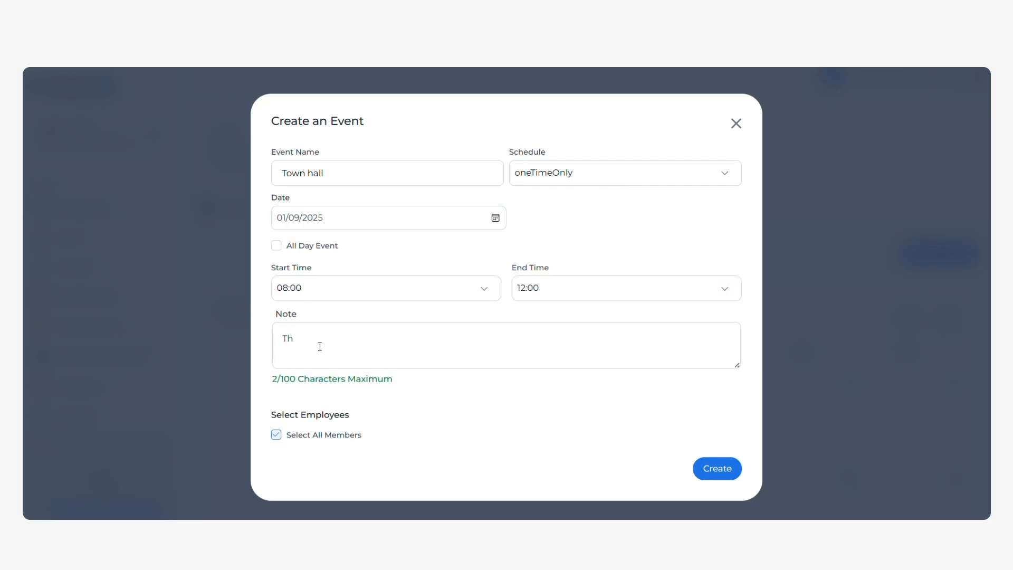
text(is is a )
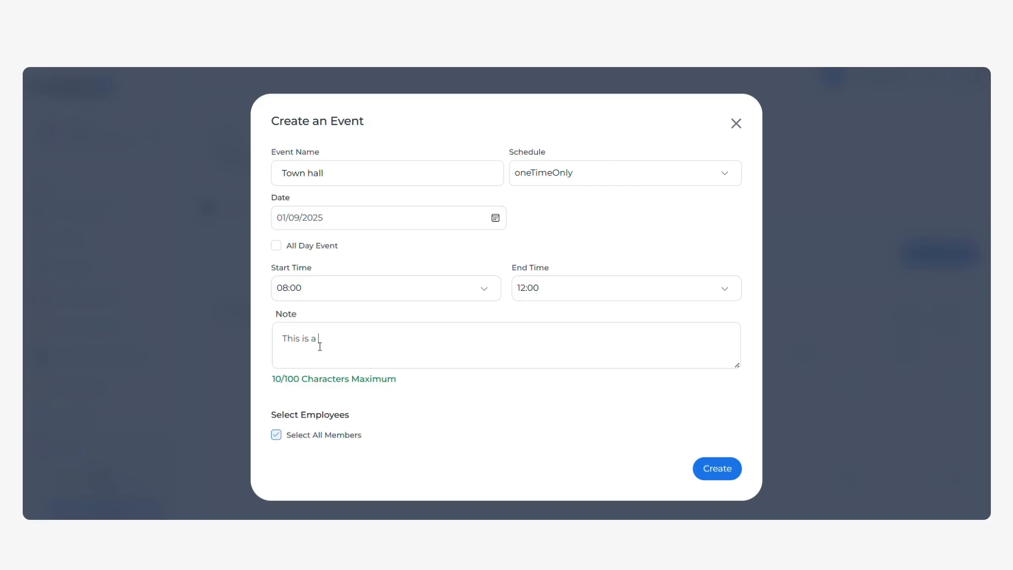
text(town hall)
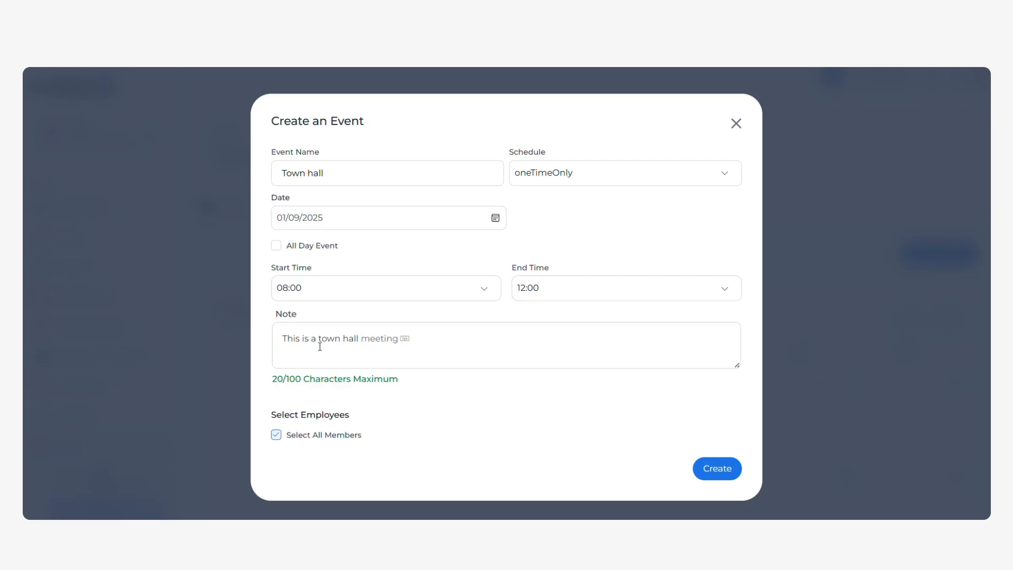
key(Tab)
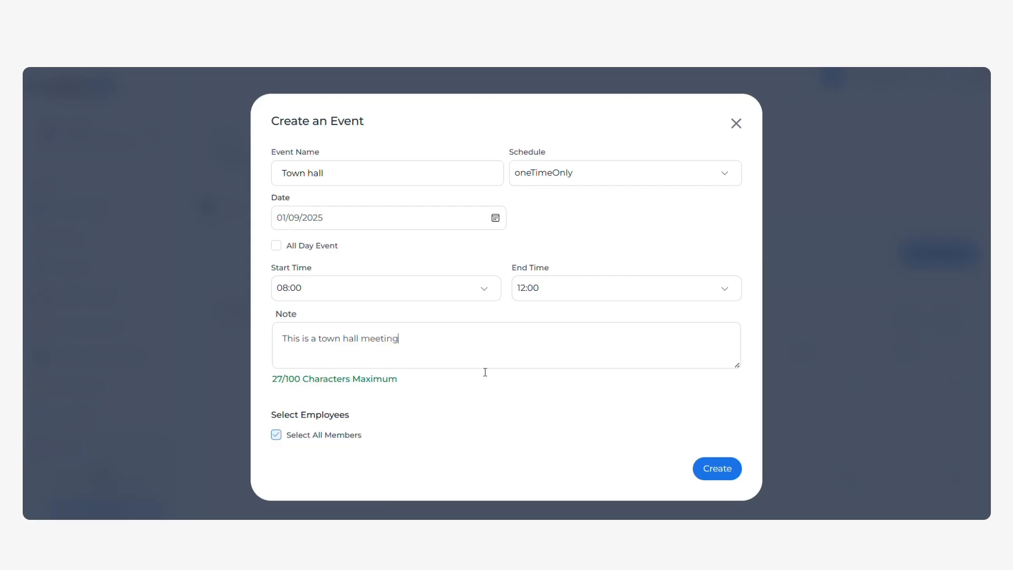
- Limit the event to the first three listed employees instead of all members and create it
click(276, 436)
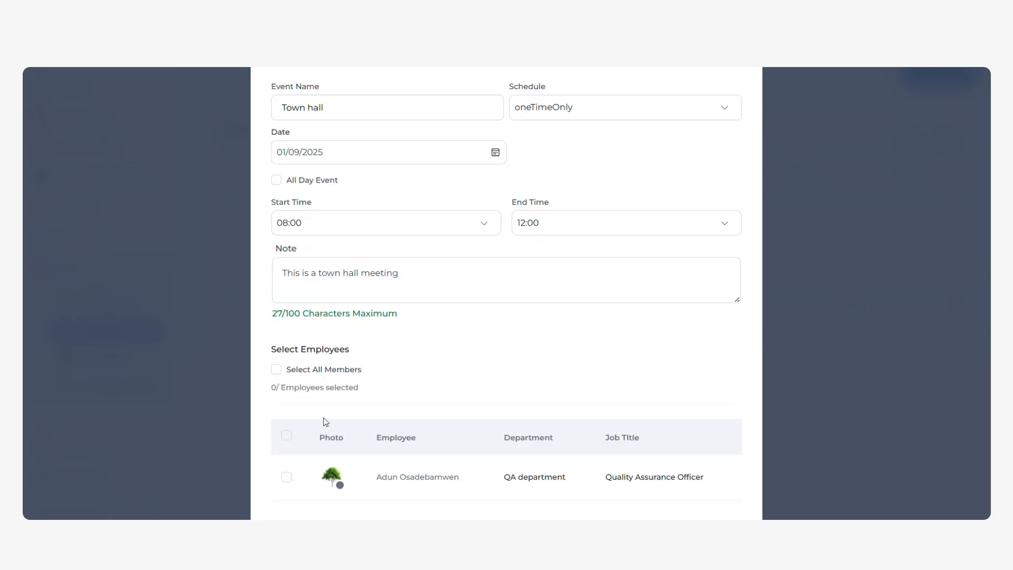
scroll(398, 421, down, 1)
scroll(399, 422, down, 5)
scroll(403, 422, up, 3)
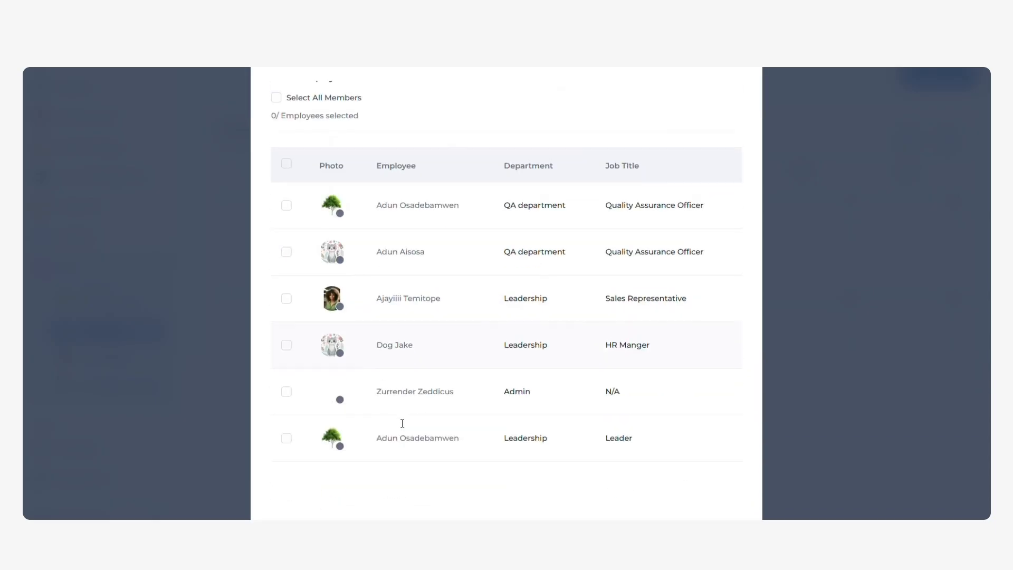
click(287, 246)
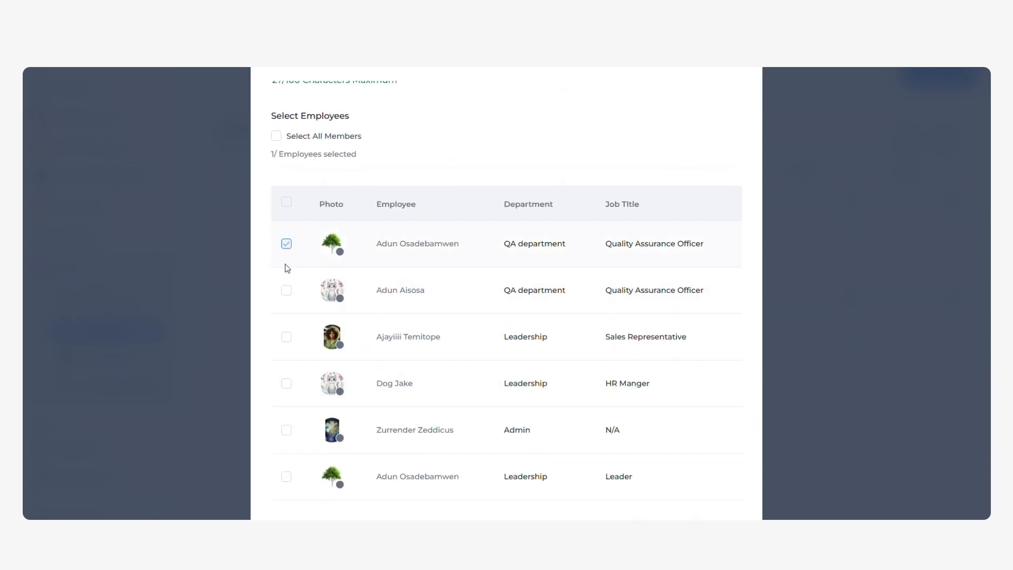
click(287, 291)
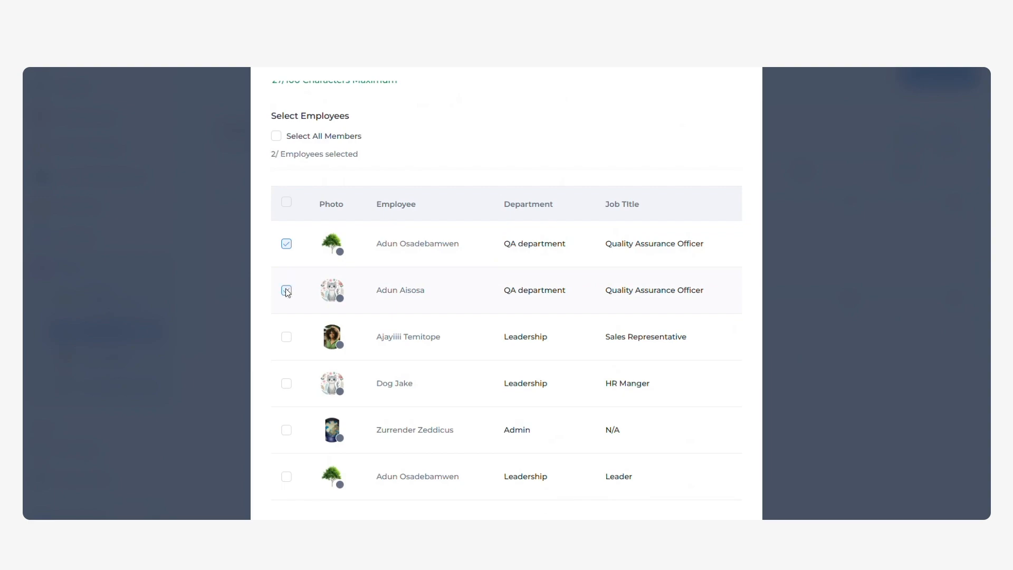
click(286, 338)
scroll(559, 359, down, 3)
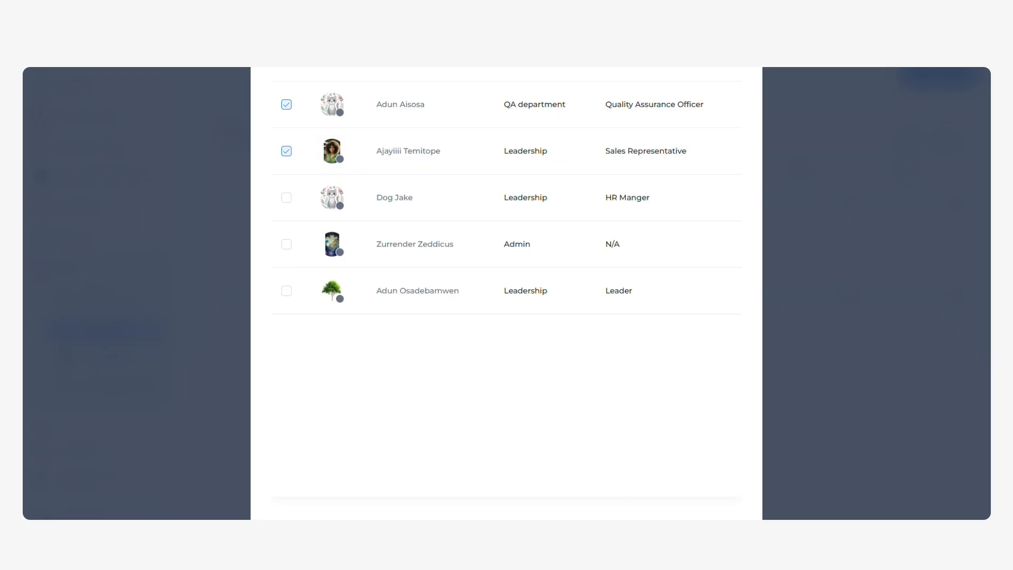
scroll(767, 503, down, 1)
click(735, 485)
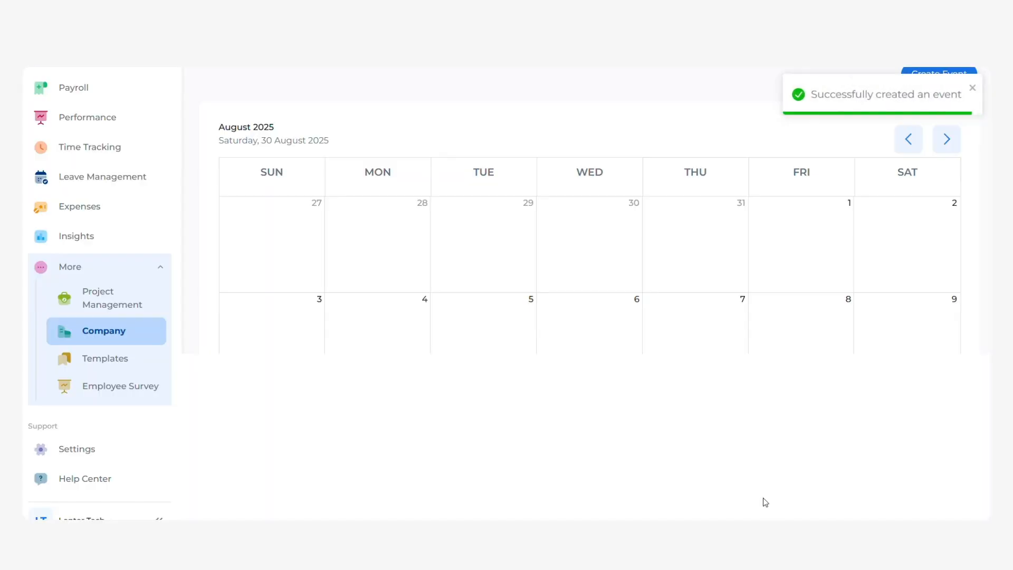
- Check the September 2025 calendar for the new Town Hall event
scroll(606, 357, up, 4)
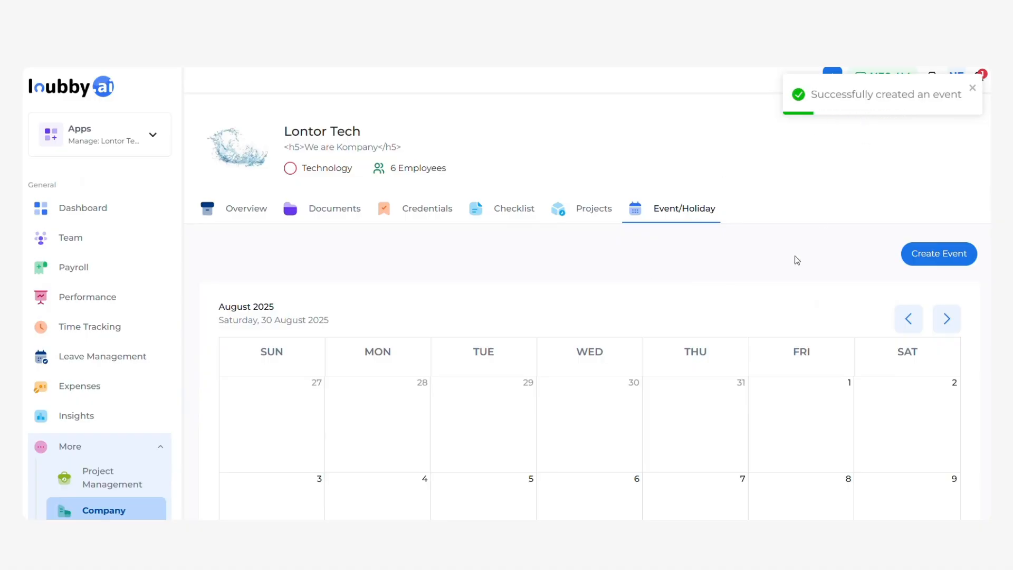
click(948, 319)
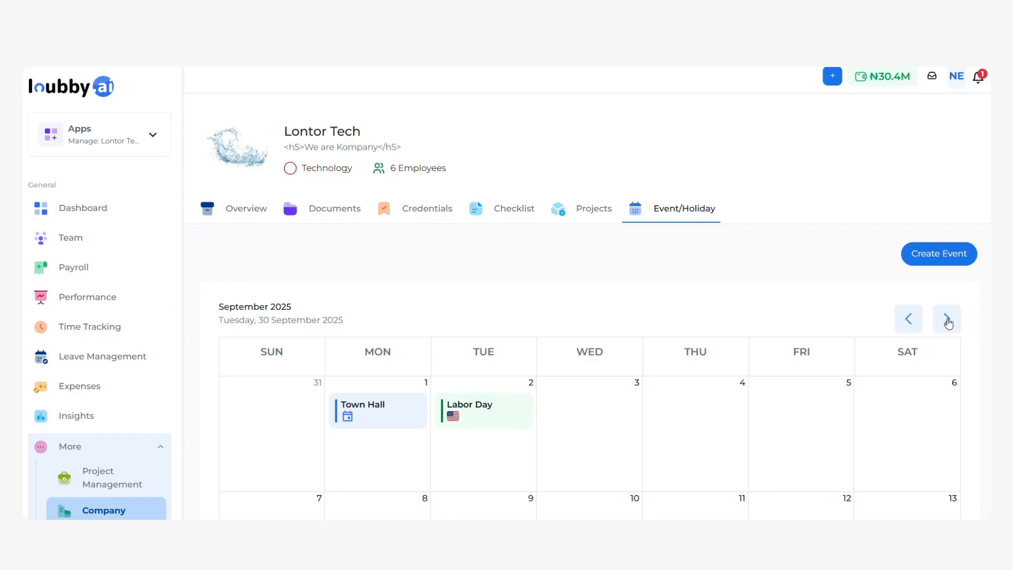
scroll(388, 317, down, 3)
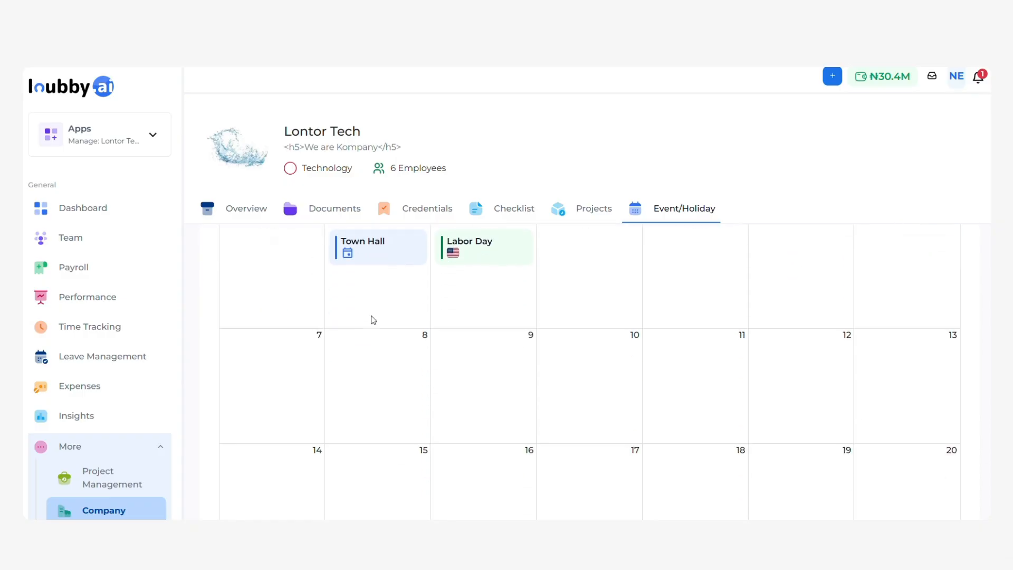
- Review the details of the Town Hall event on 1 September 2025 and delete the event
scroll(373, 320, up, 3)
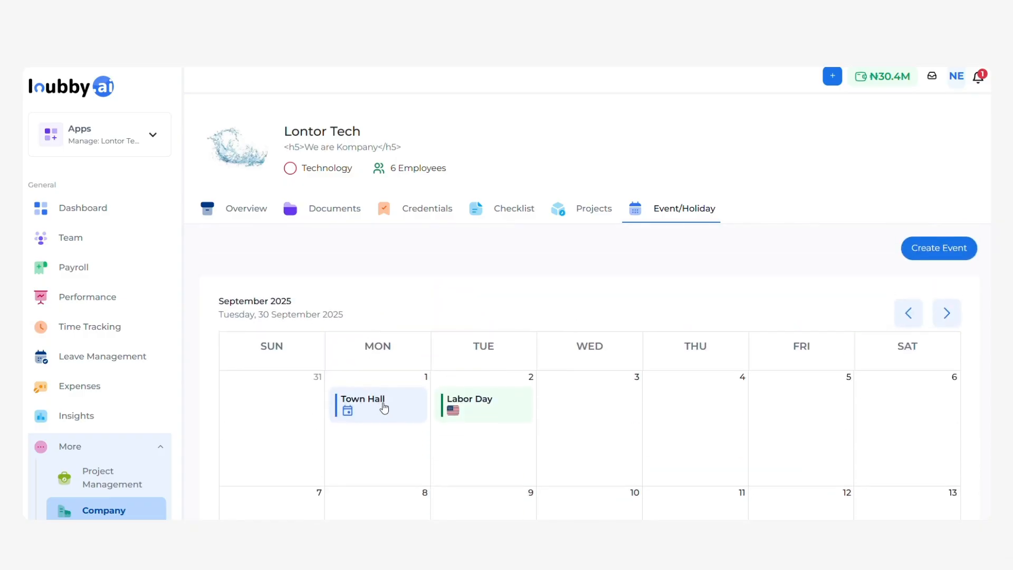
click(384, 408)
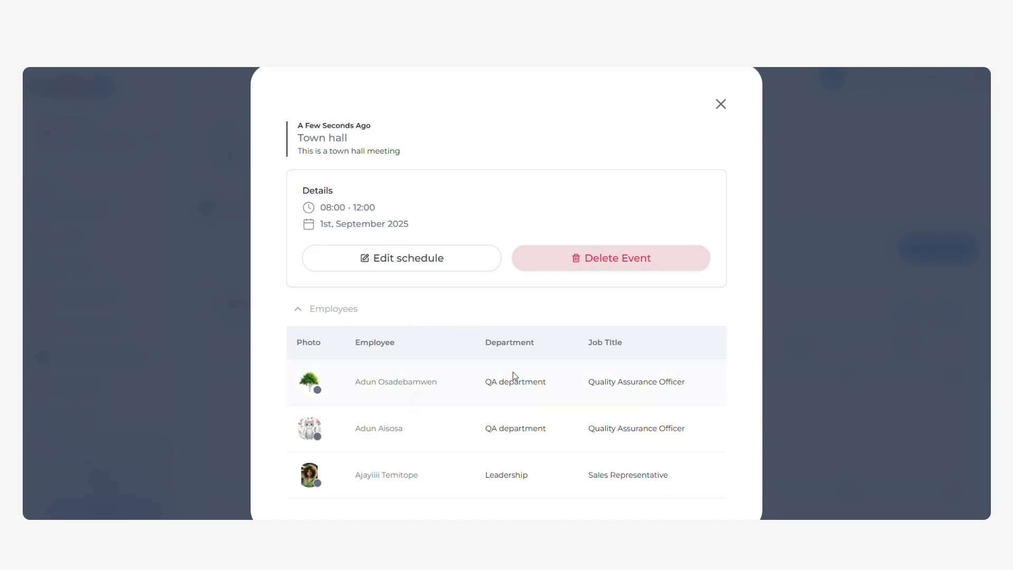
scroll(532, 372, down, 1)
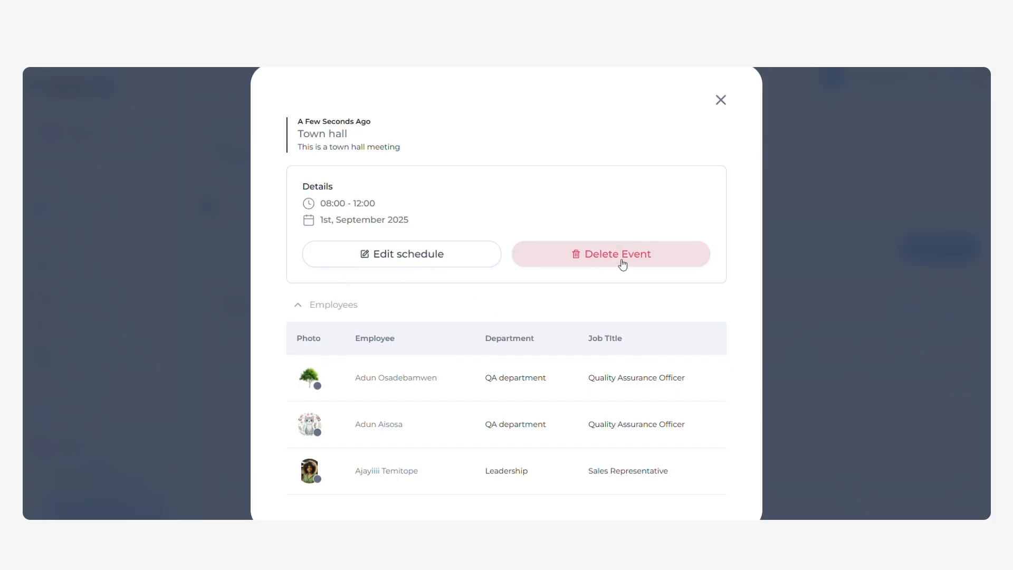
click(644, 257)
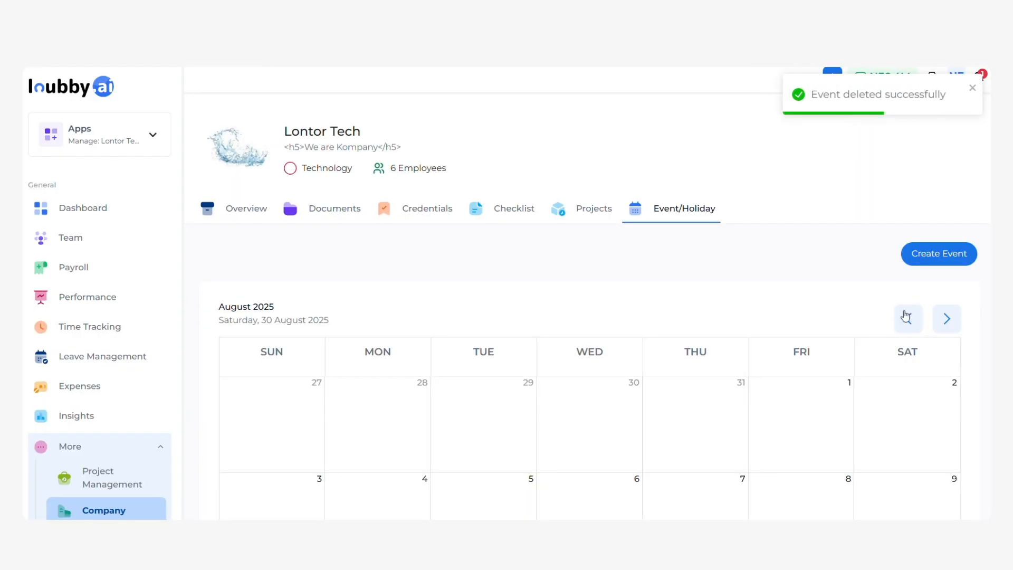
- Check the September 2025 calendar for the deleted Town Hall event and look over the holiday lists below it
click(949, 320)
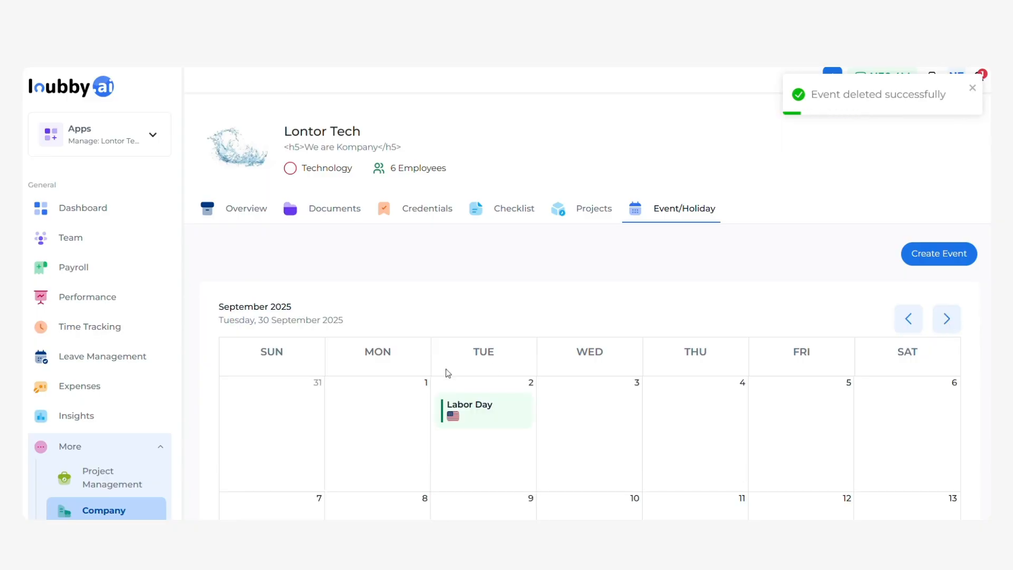
scroll(368, 383, down, 2)
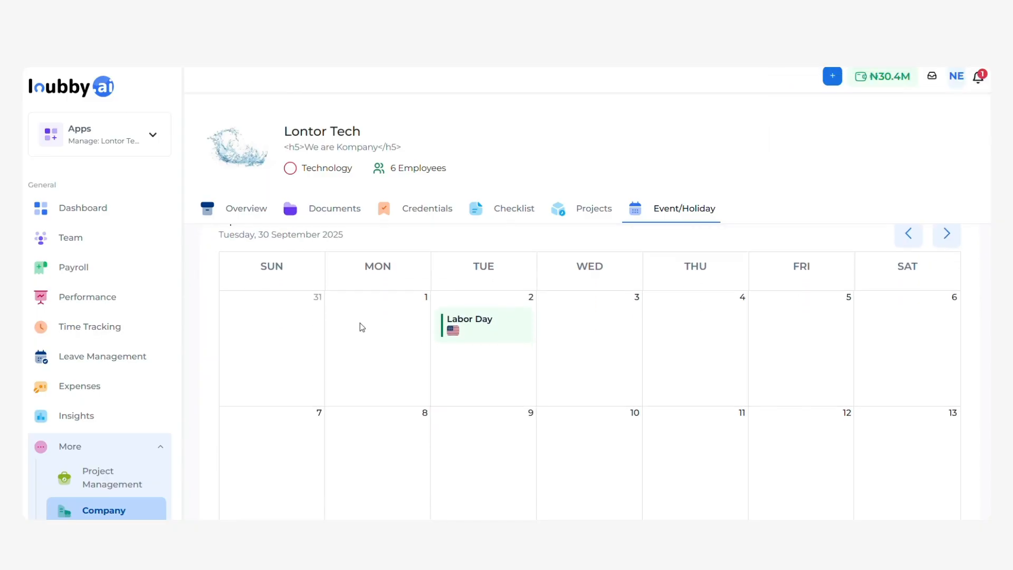
scroll(417, 318, down, 15)
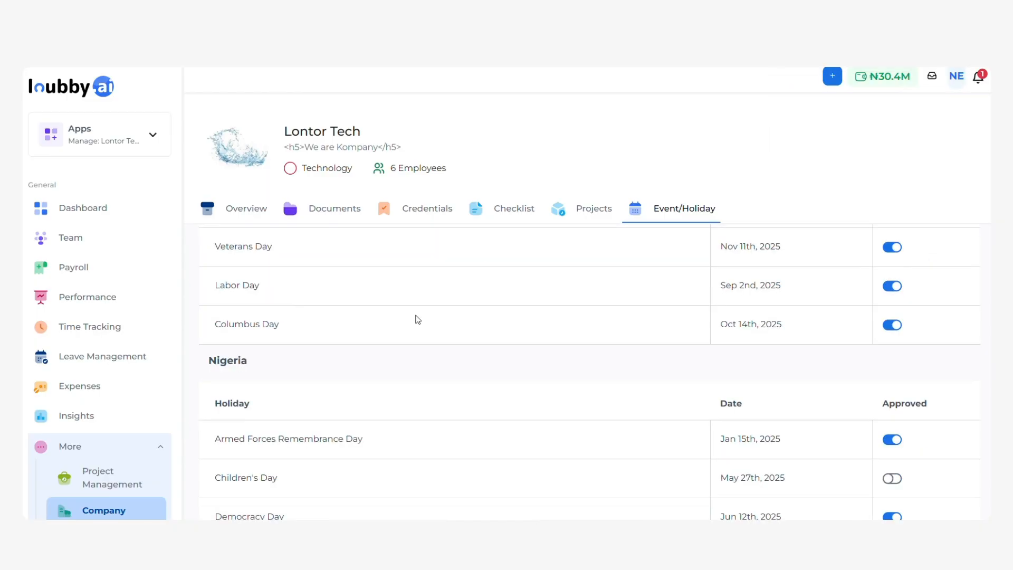
scroll(418, 318, up, 15)
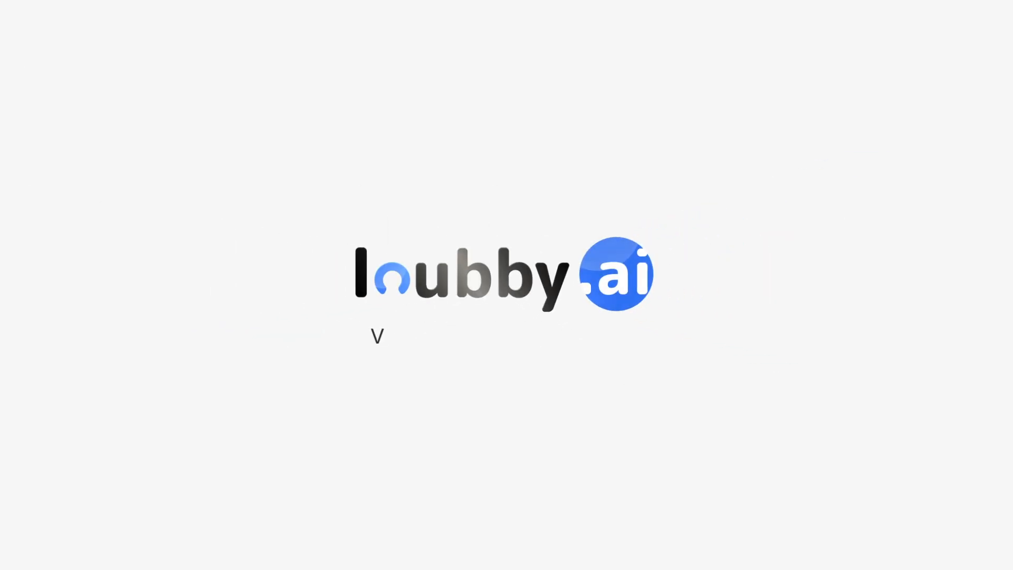